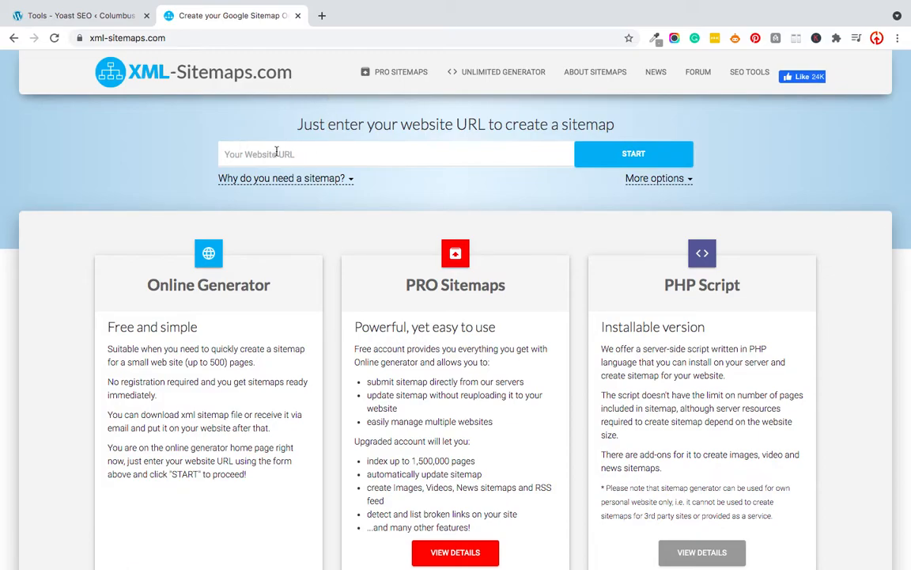
Step: In the WordPress admin, open the live site in a new tab and copy its domain columbusindia.org from the address
click(73, 15)
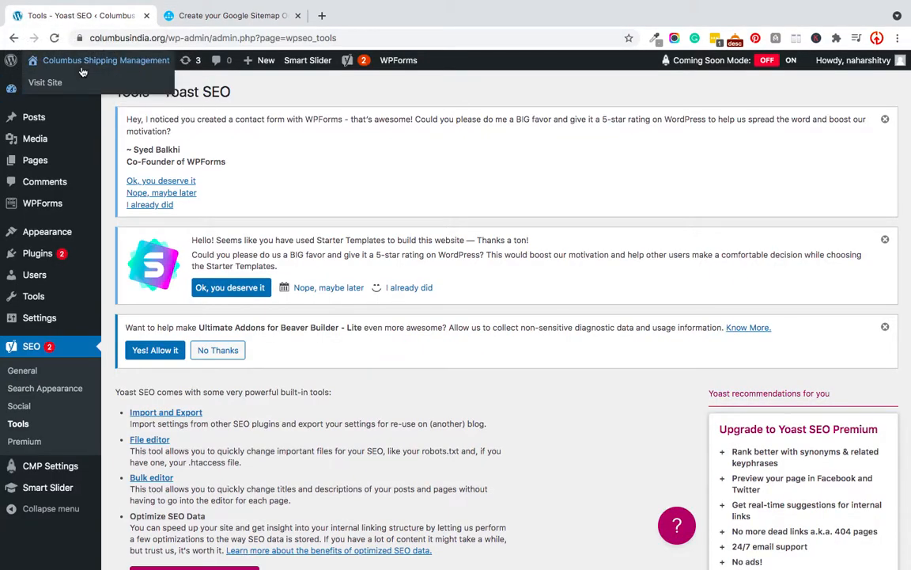
right_click(49, 79)
click(36, 62)
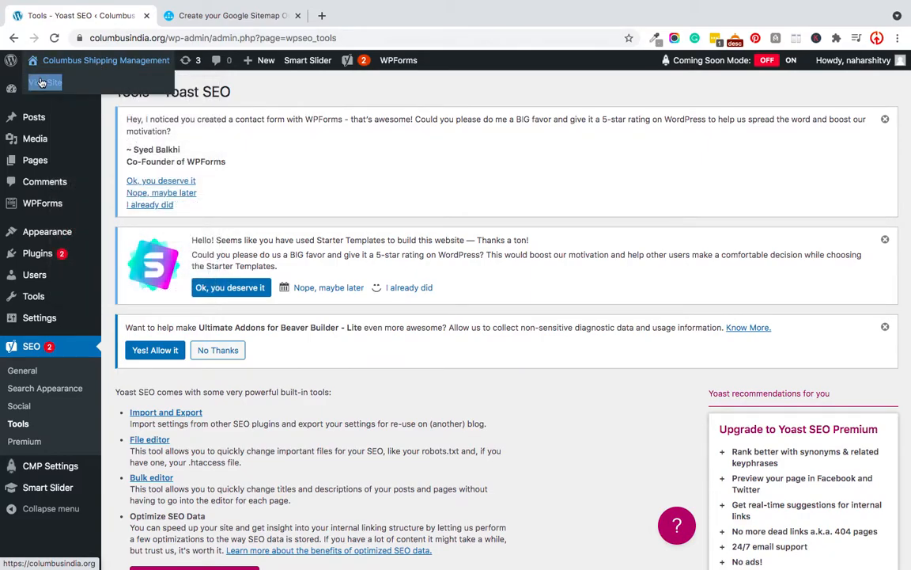
right_click(41, 81)
click(98, 84)
click(87, 39)
key(super+c)
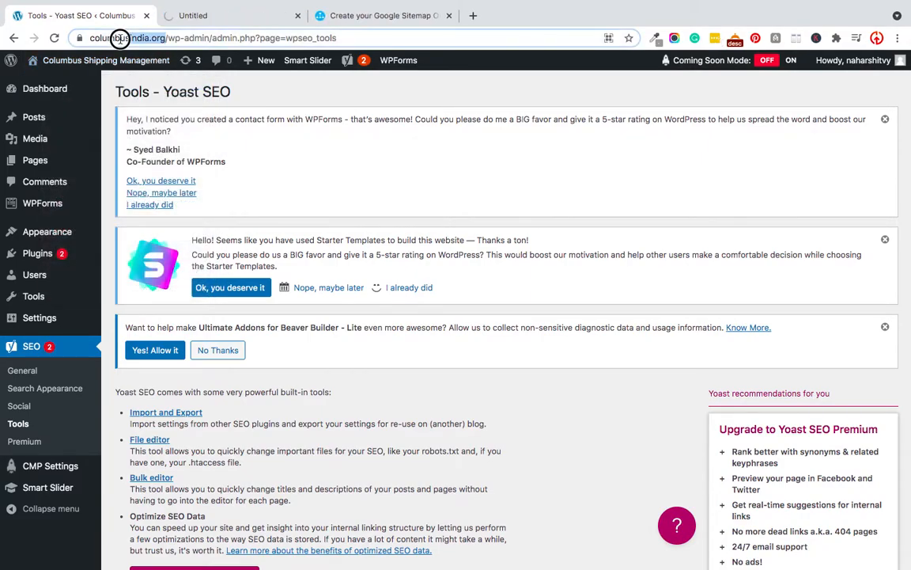
Step: Start generating a sitemap for columbusindia.org in the XML-Sitemaps.com online generator
click(313, 16)
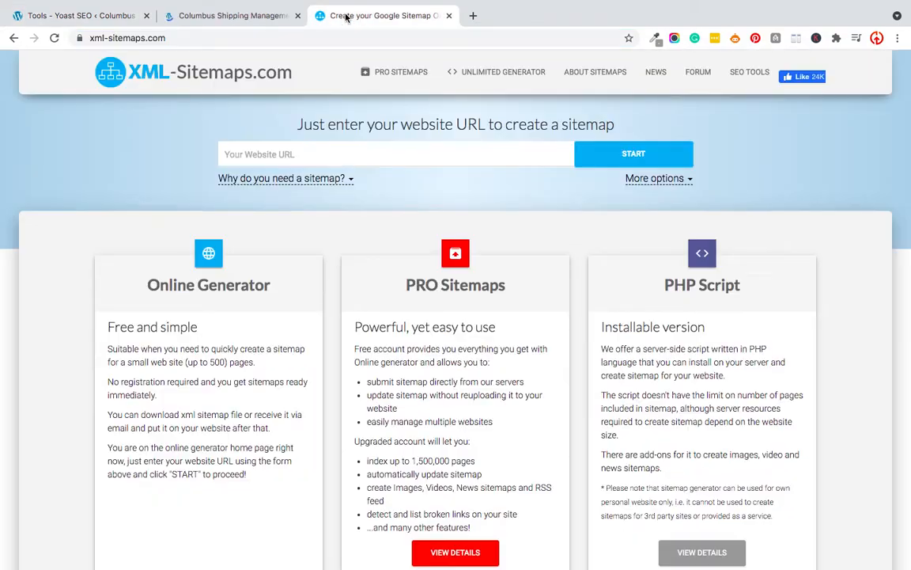
click(301, 161)
key(super+v)
click(595, 166)
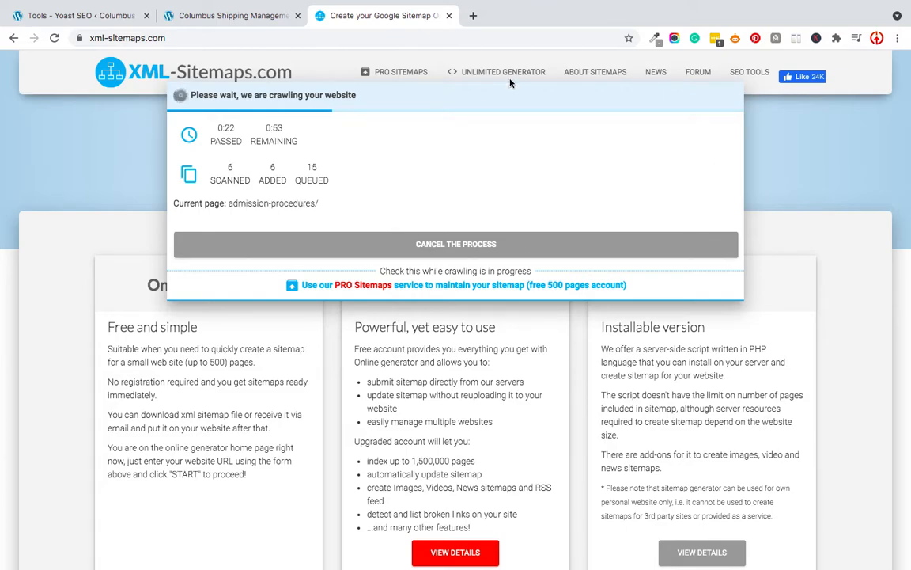
Step: Open ajio.com/sitemap.xml in a new browser tab
click(473, 15)
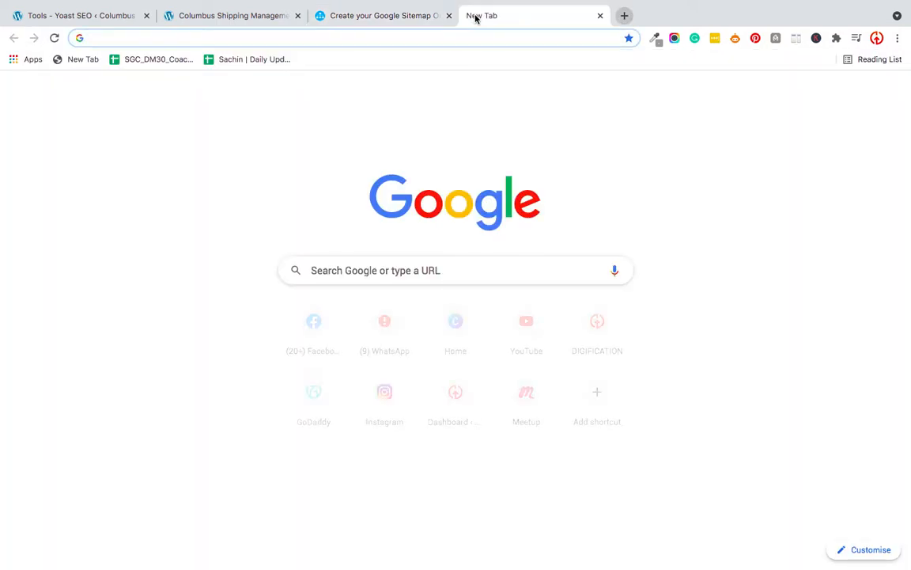
text(ajio.com/)
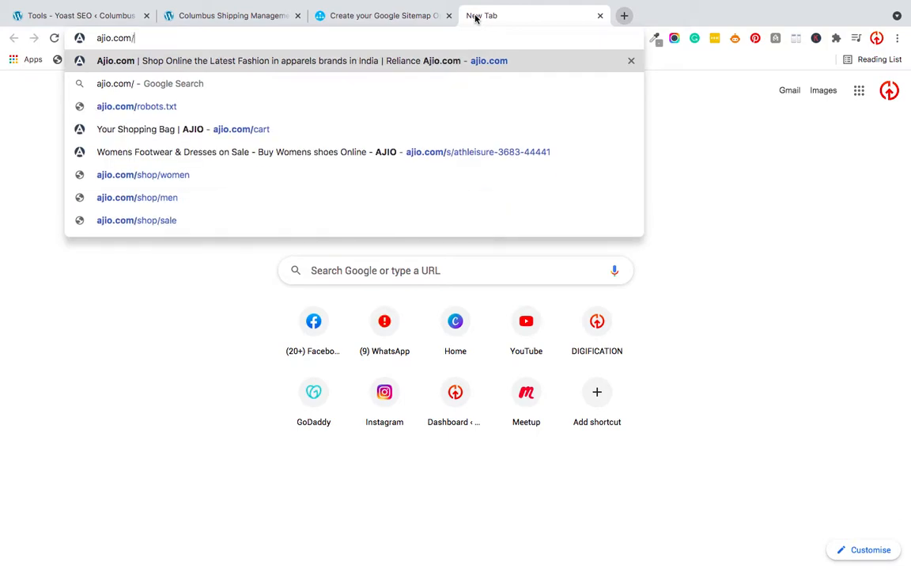
text(site)
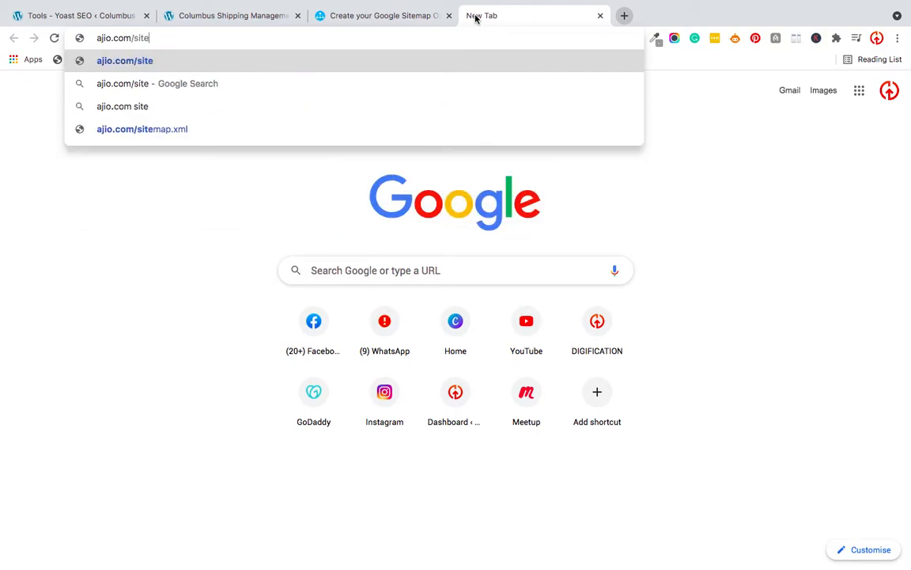
text(map.x)
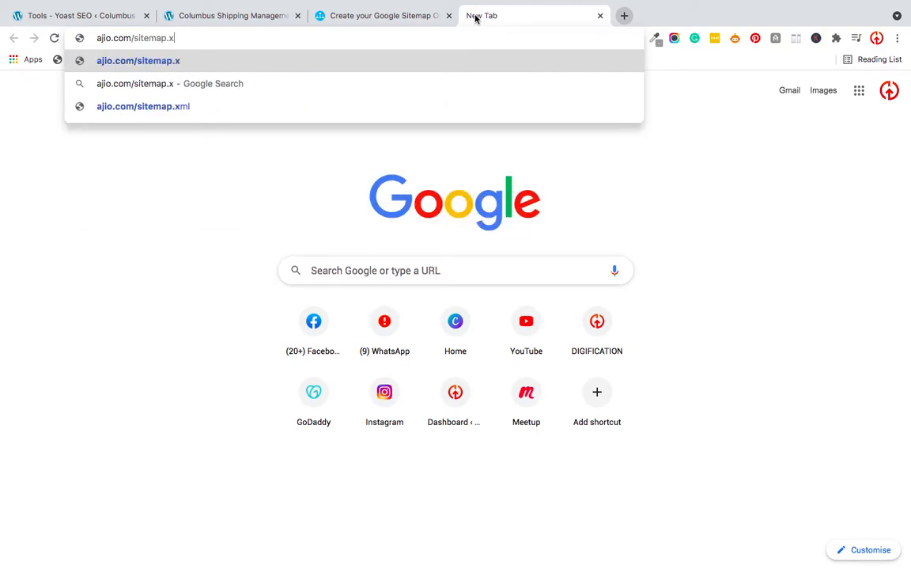
text(ml)
key(Return)
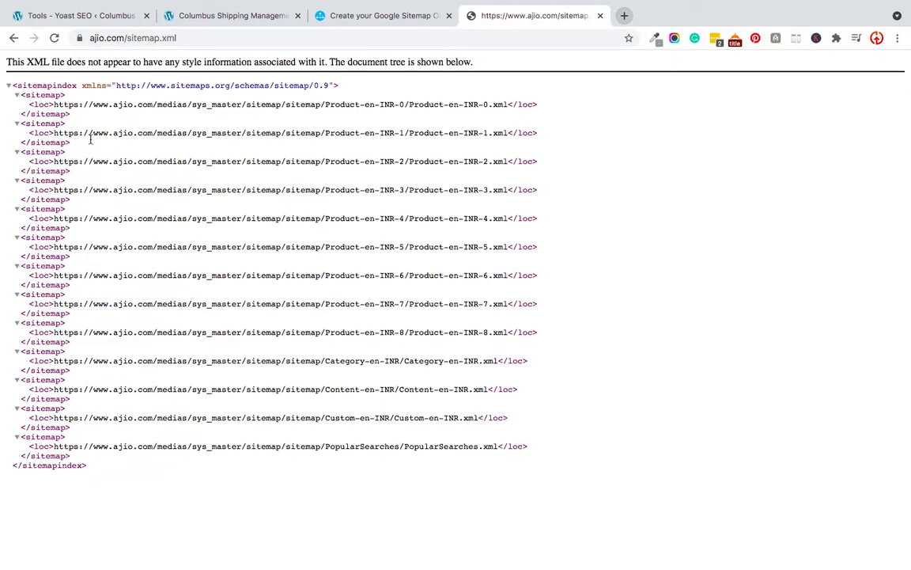
Step: Examine the sitemap entries listed in the ajio.com XML file, and check the crawl progress in the sitemap generator
scroll(29, 204, up, 5)
scroll(29, 204, up, 3)
scroll(146, 153, right, 4)
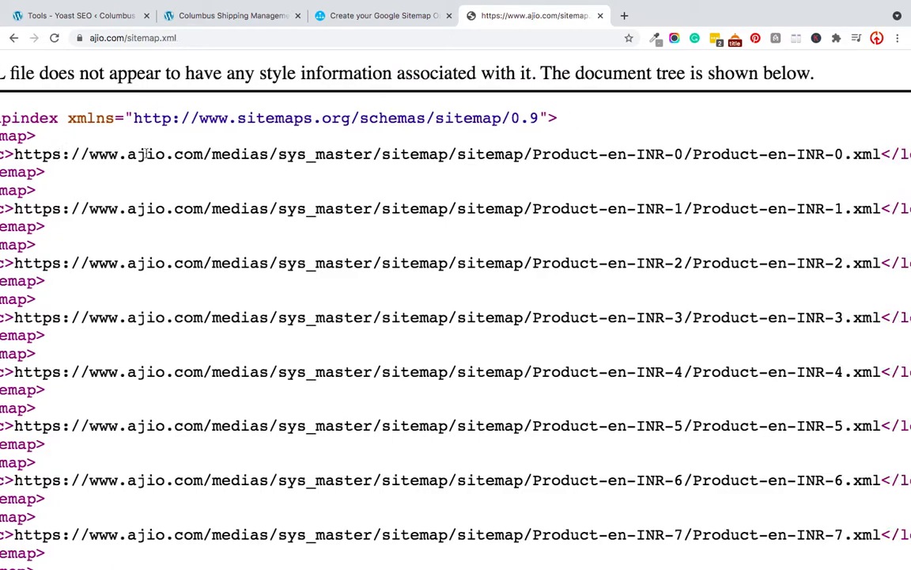
scroll(146, 153, left, 4)
drag(102, 154, 37, 156)
click(169, 172)
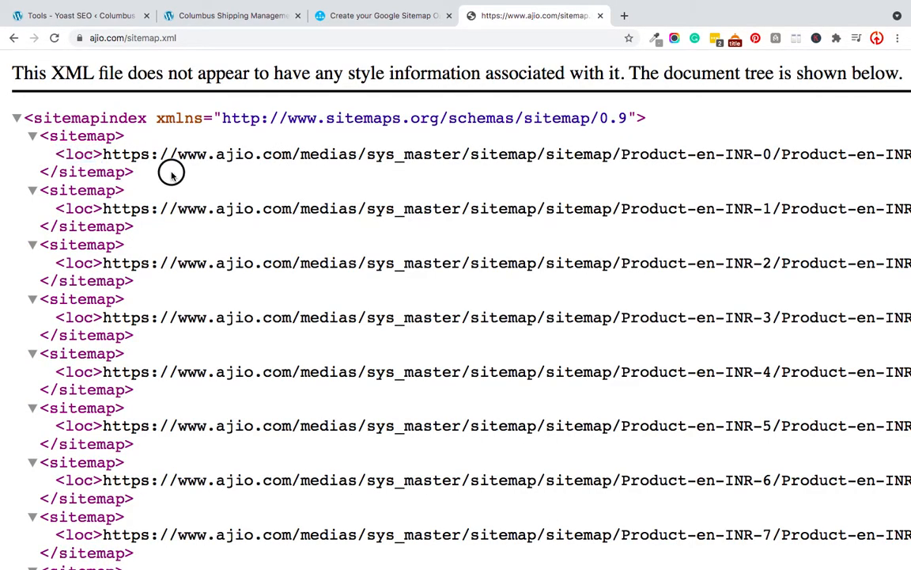
scroll(171, 176, down, 3)
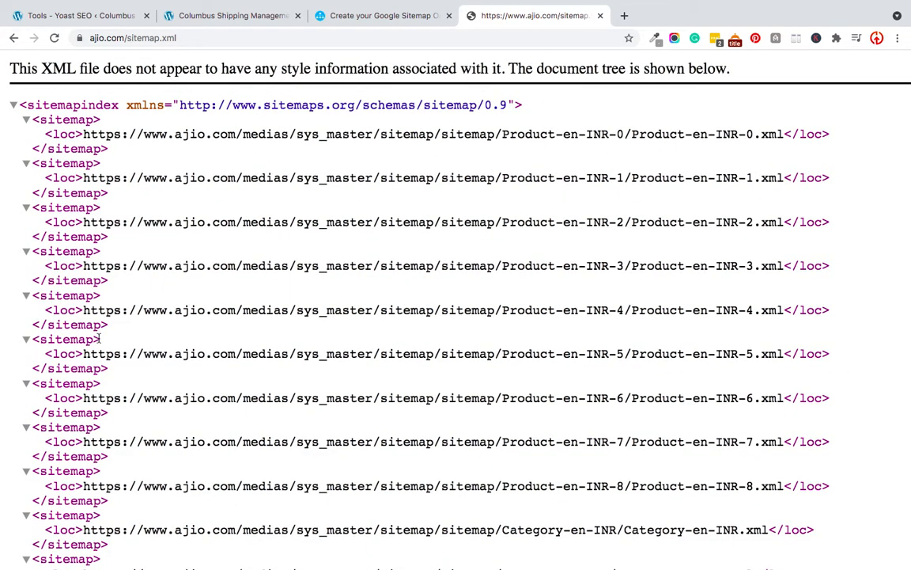
scroll(100, 339, down, 5)
scroll(100, 338, up, 5)
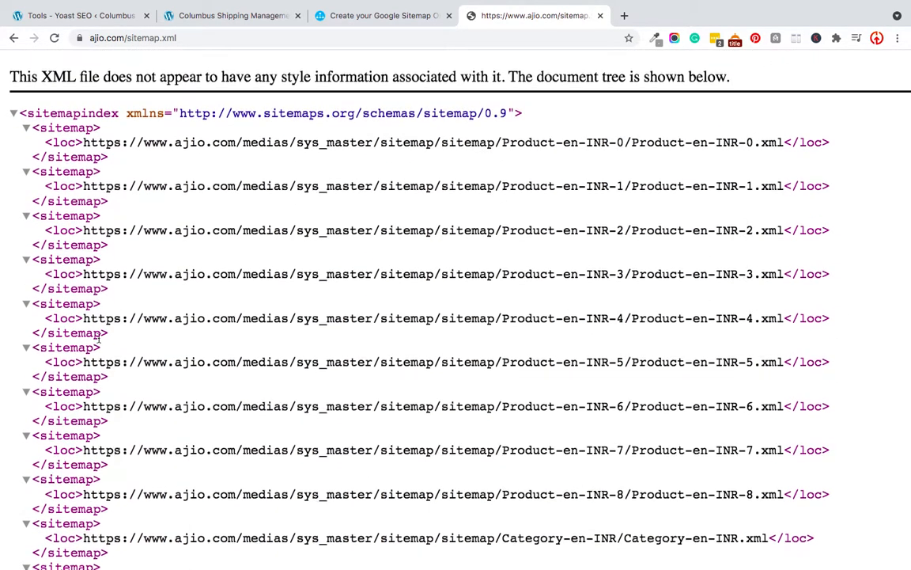
key(super+minus)
key(super+minus)
key(super+minus)
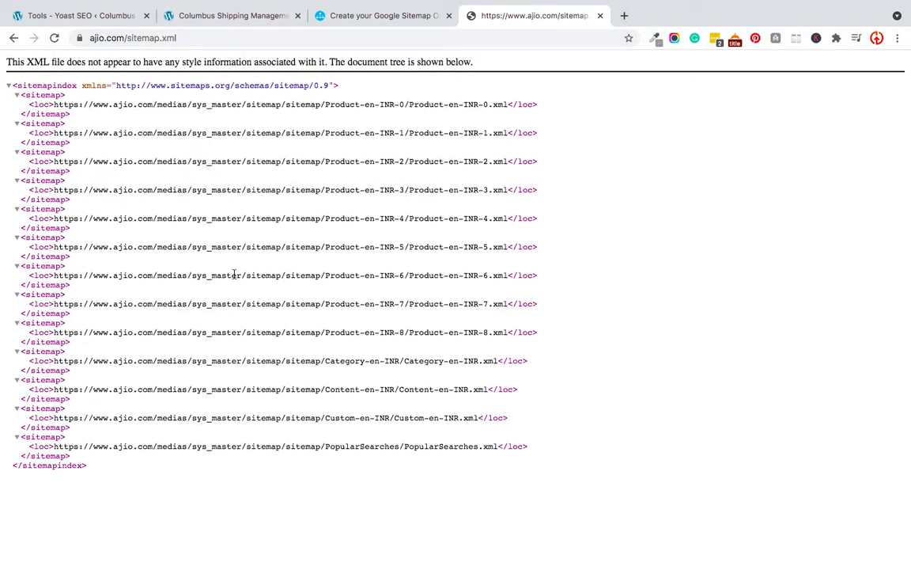
click(225, 19)
click(341, 16)
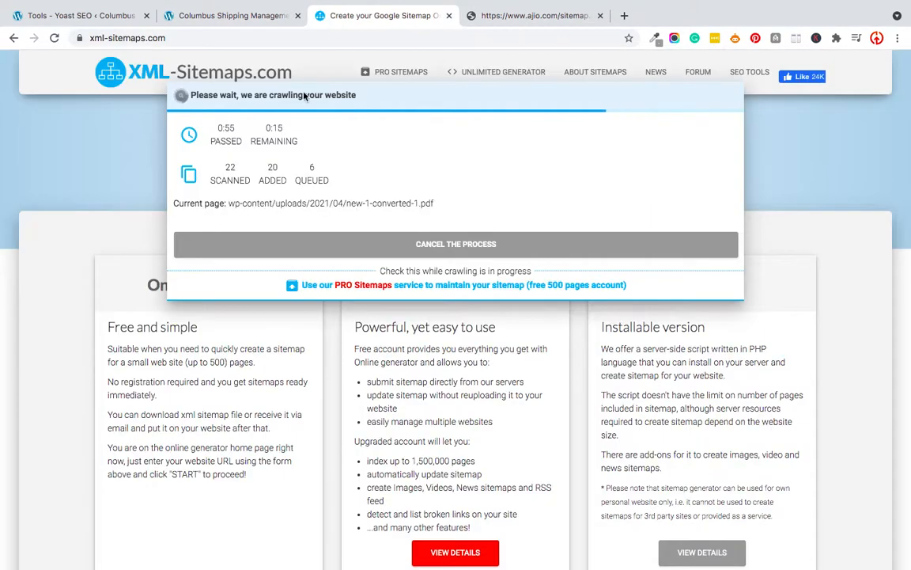
Step: Open woodenstreet.com/sitemap.xml in a new browser tab
click(624, 16)
text(w)
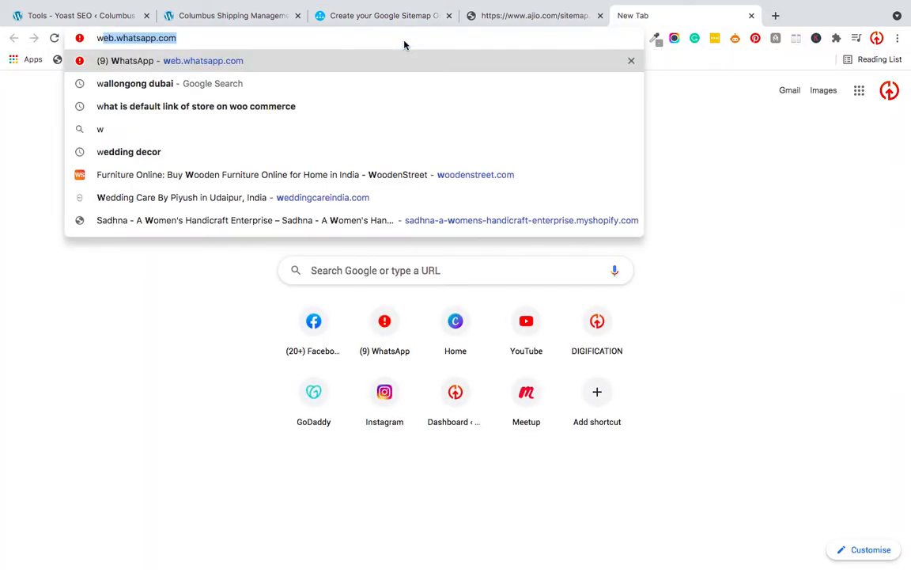
text(oodenstreet.com/s)
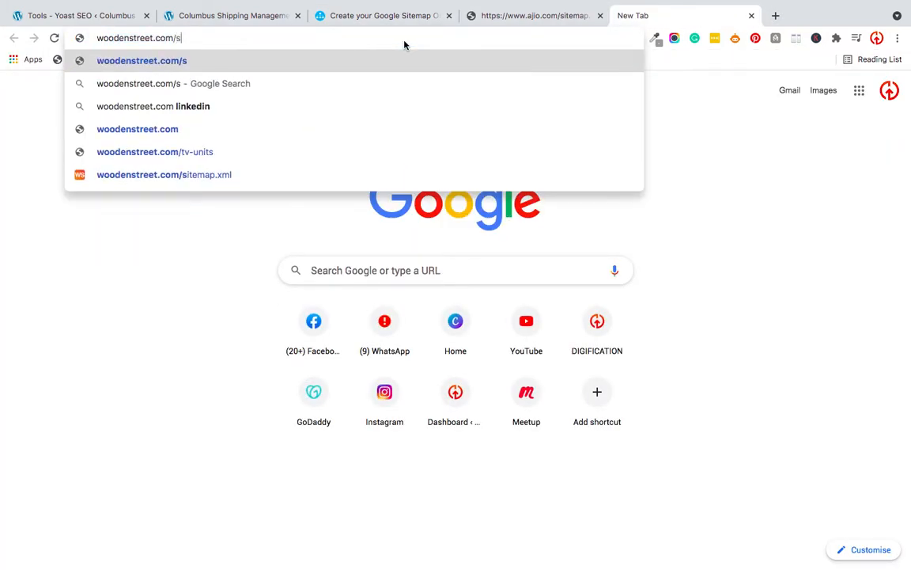
text(itemap.xml)
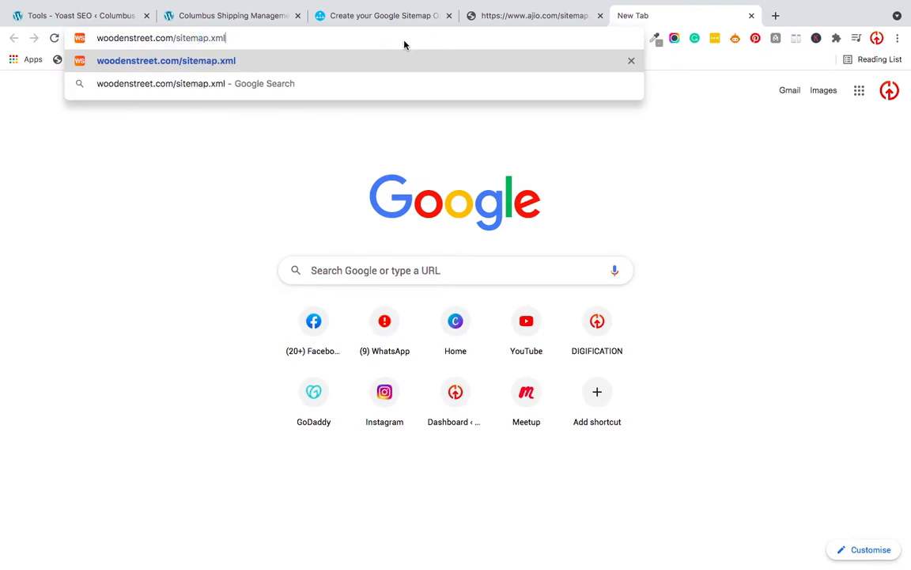
key(Return)
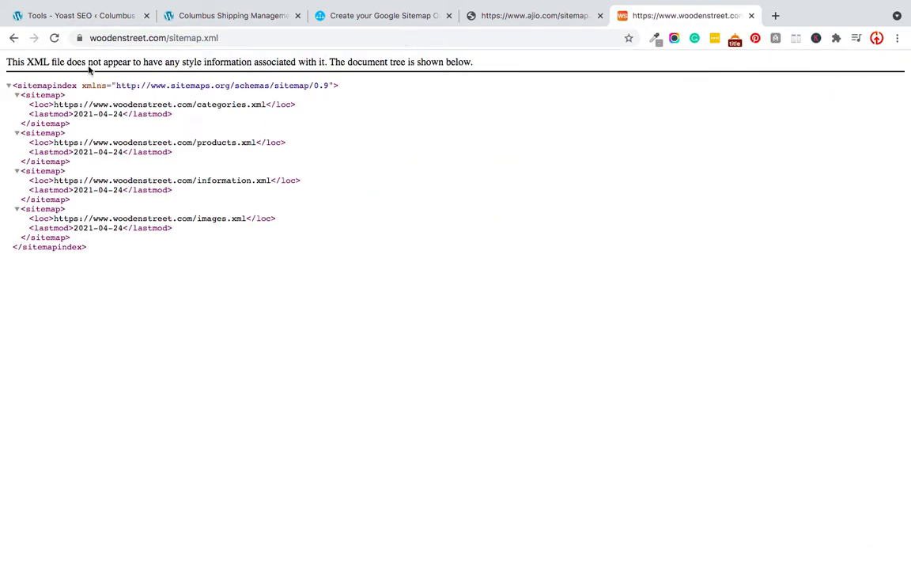
Step: Examine the loc and lastmod tags of the woodenstreet.com sitemap entries
scroll(17, 198, up, 3)
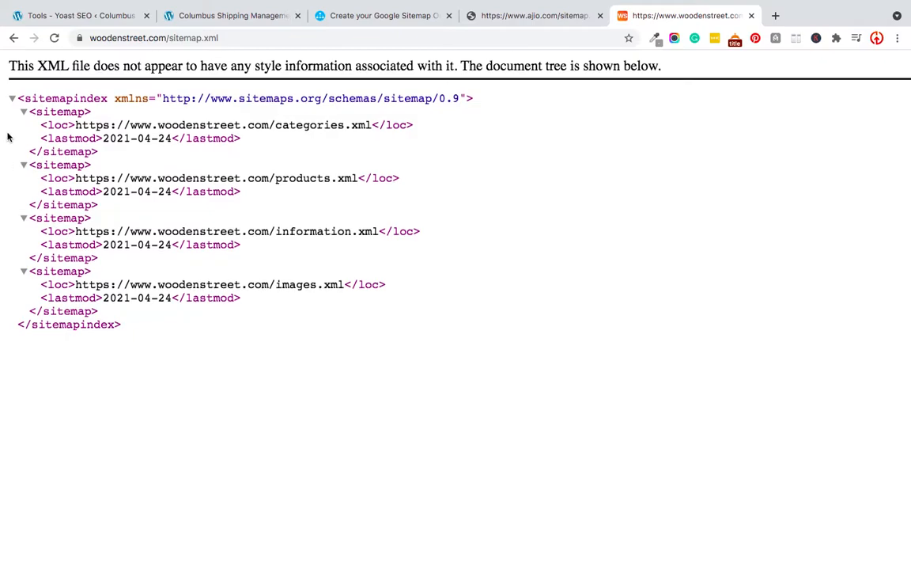
scroll(8, 136, up, 3)
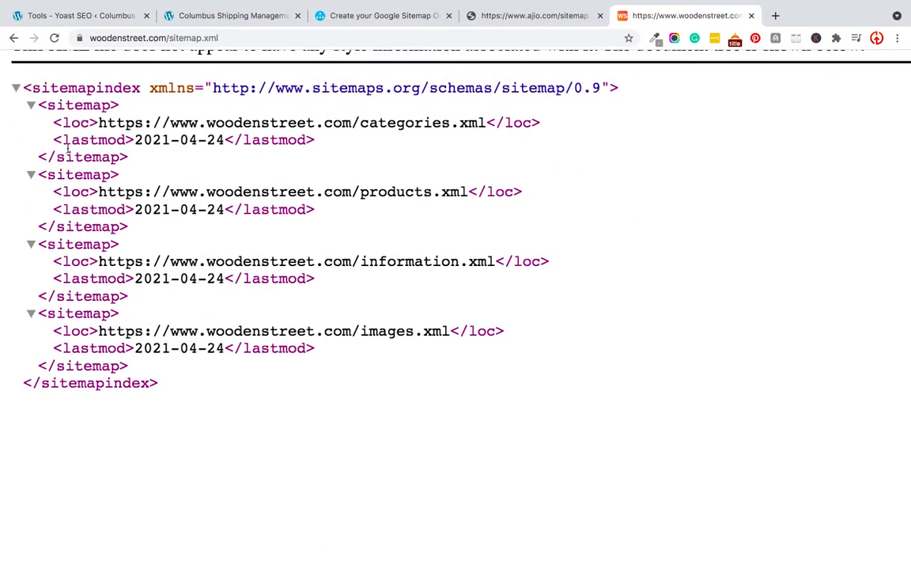
double_click(76, 123)
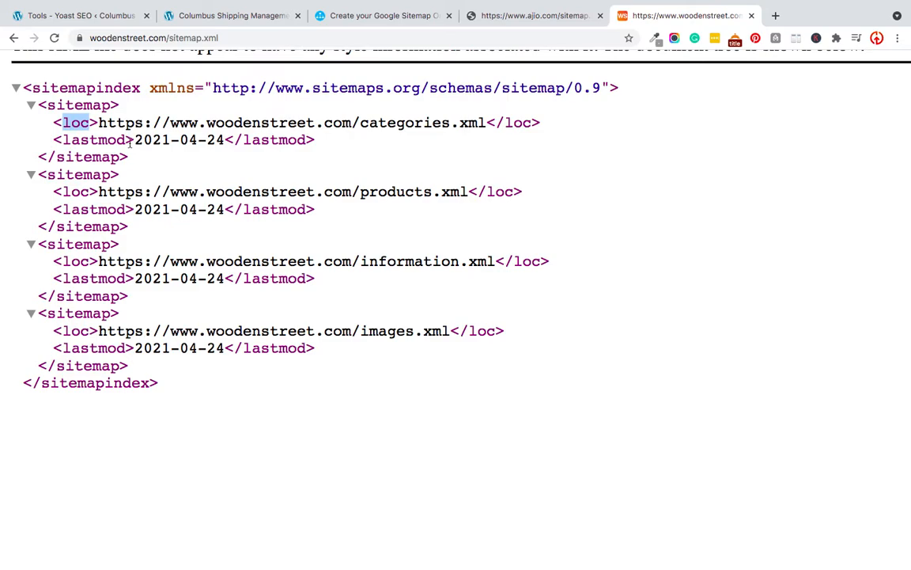
drag(128, 141, 20, 141)
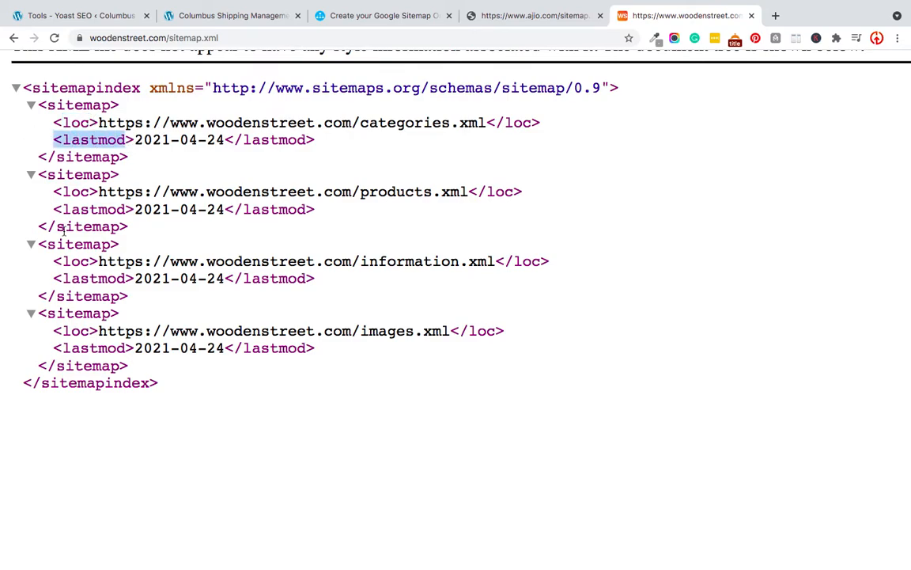
scroll(63, 229, down, 1)
scroll(72, 364, up, 2)
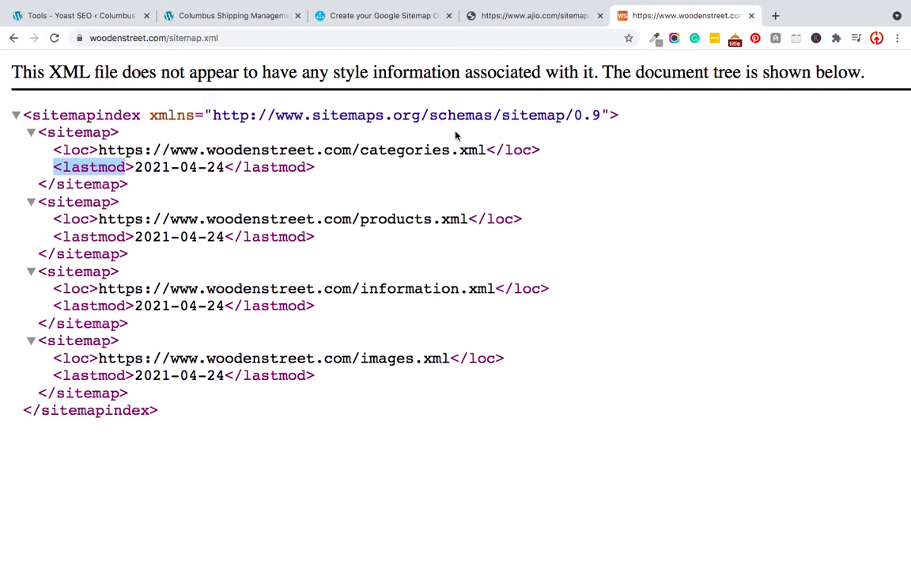
Step: Open the sitemap details for the crawled columbusindia.org site and download the XML sitemap file
click(383, 22)
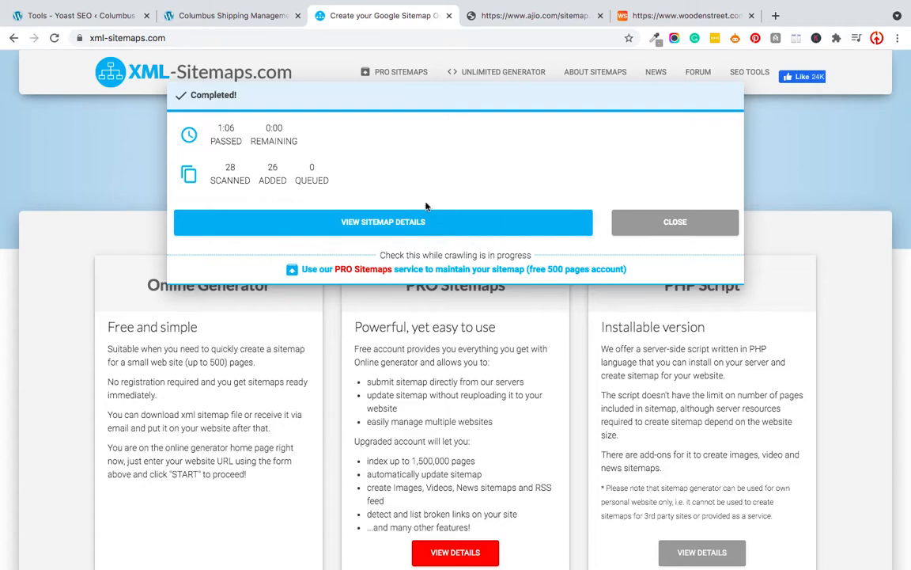
click(339, 231)
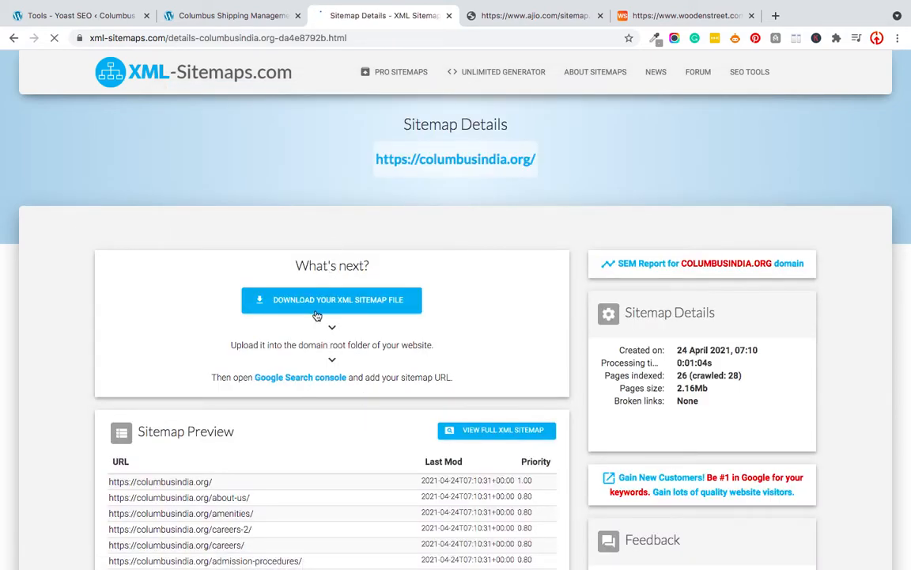
click(303, 301)
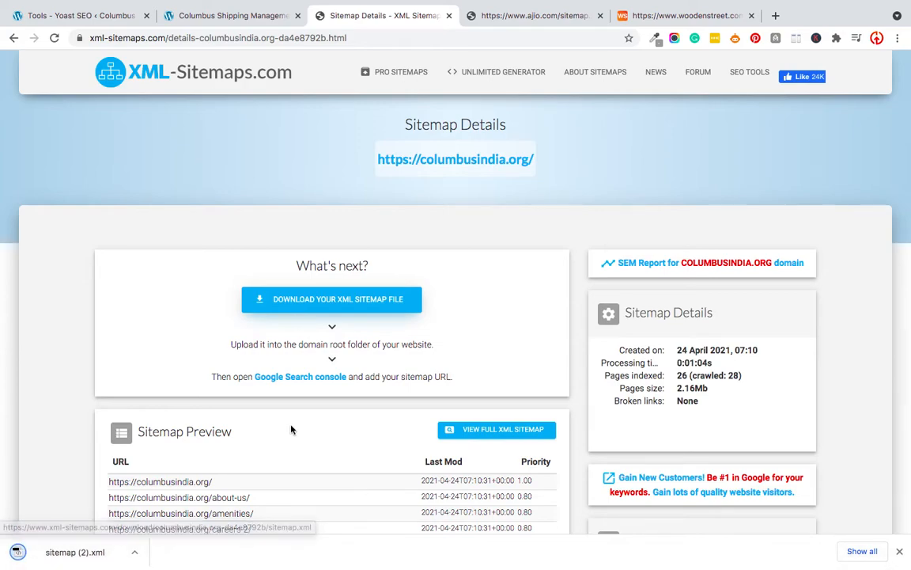
Step: Review the URLs, last modification dates and priorities in the columbusindia.org sitemap preview
scroll(303, 310, down, 3)
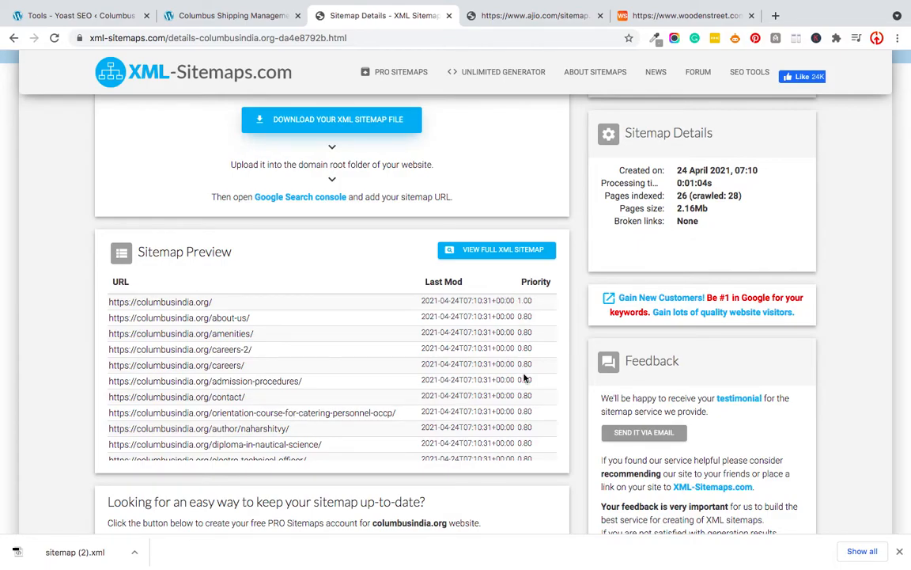
scroll(524, 378, up, 1)
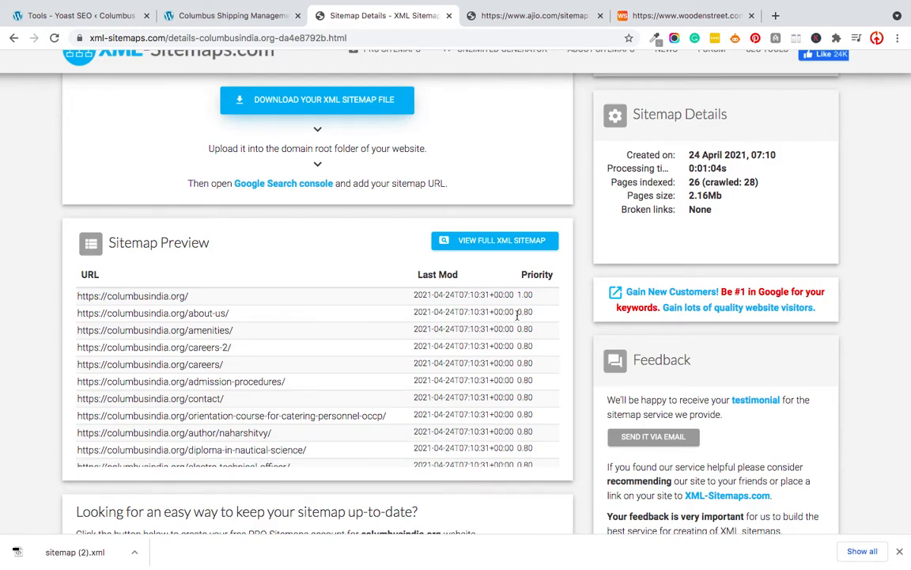
scroll(363, 382, down, 5)
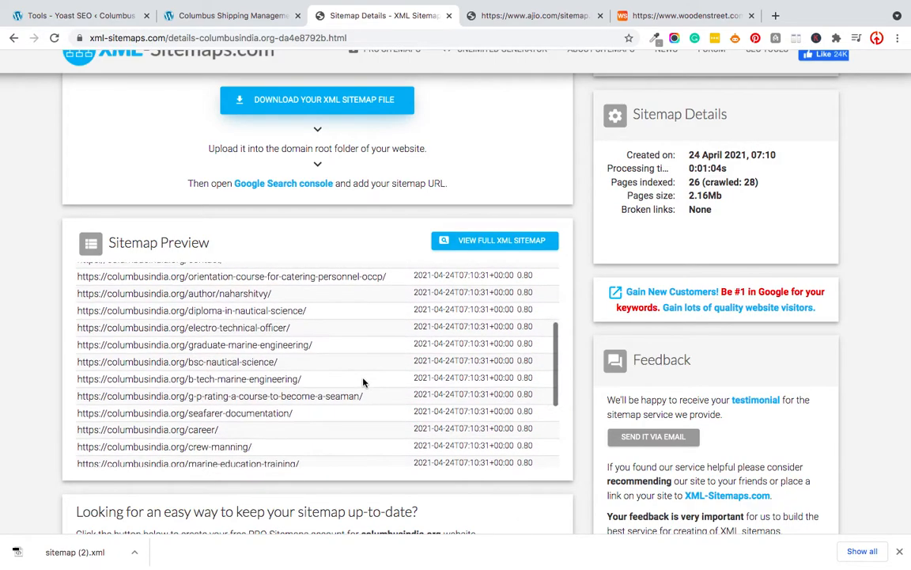
scroll(363, 382, up, 1)
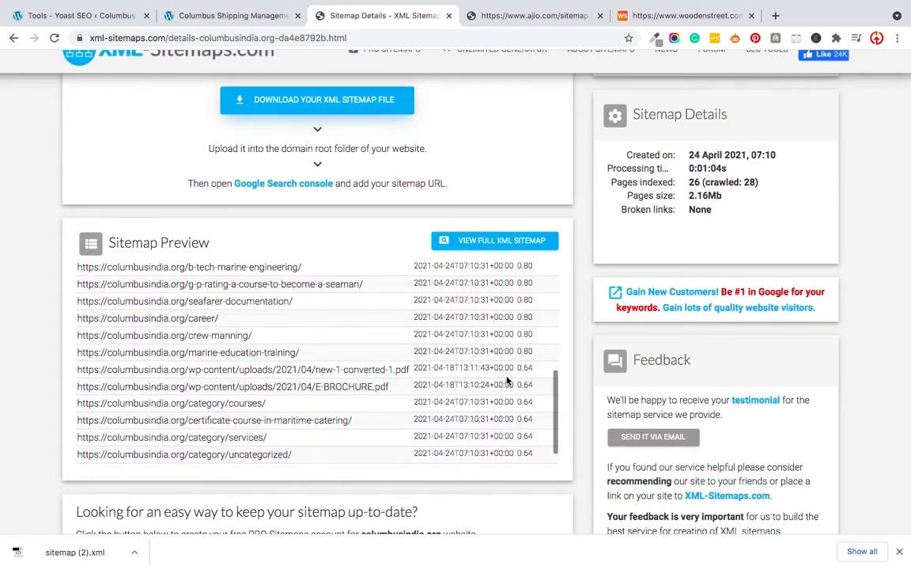
scroll(457, 341, down, 1)
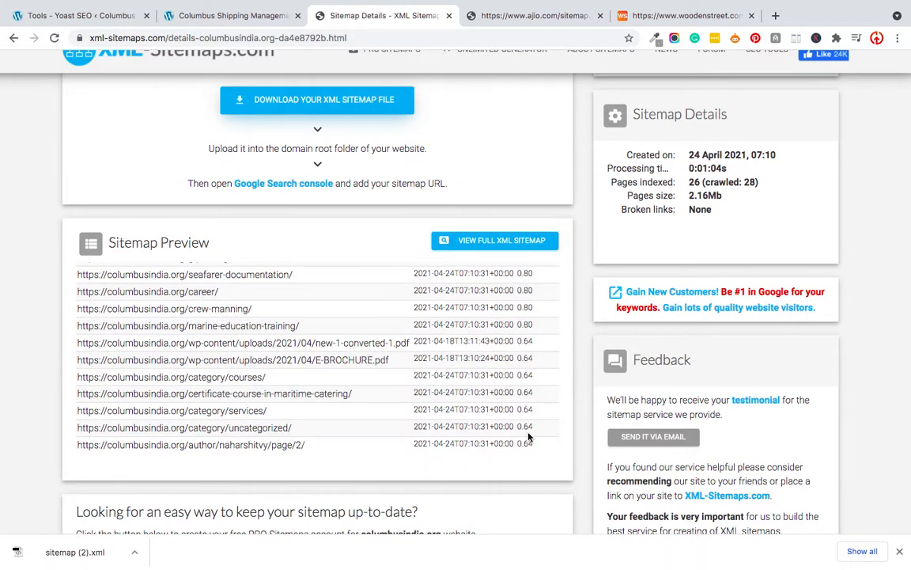
scroll(529, 443, up, 10)
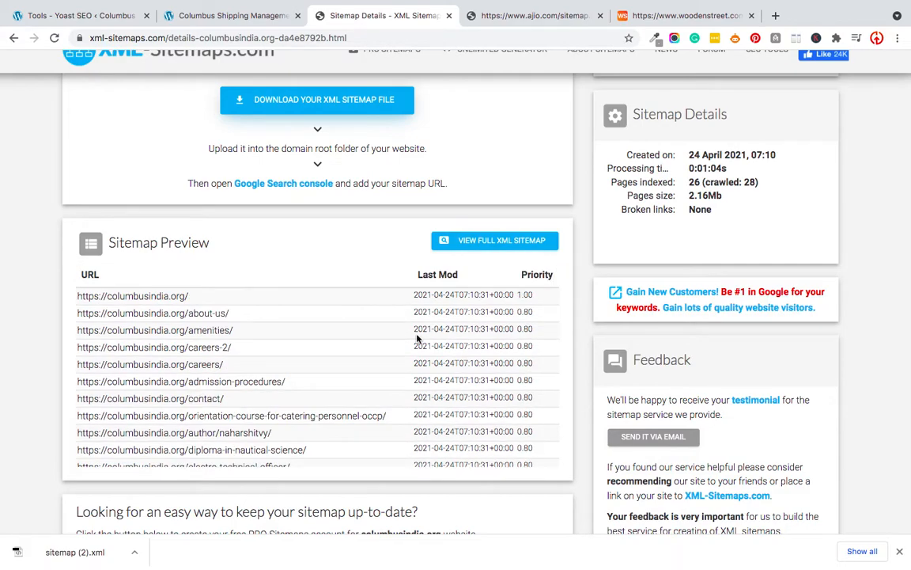
Step: Locate the downloaded sitemap (2).xml in Finder and preview its contents from the first URL entry to the last
click(134, 552)
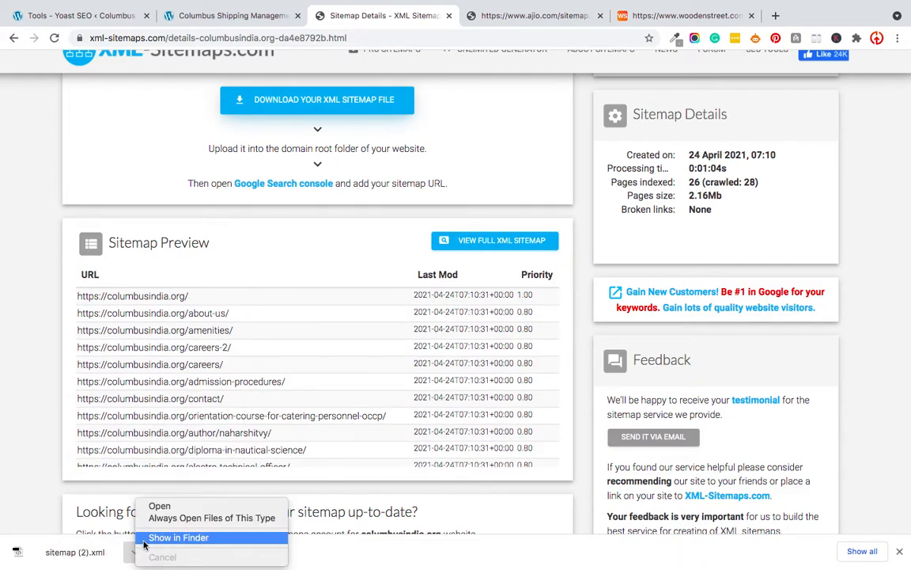
click(144, 541)
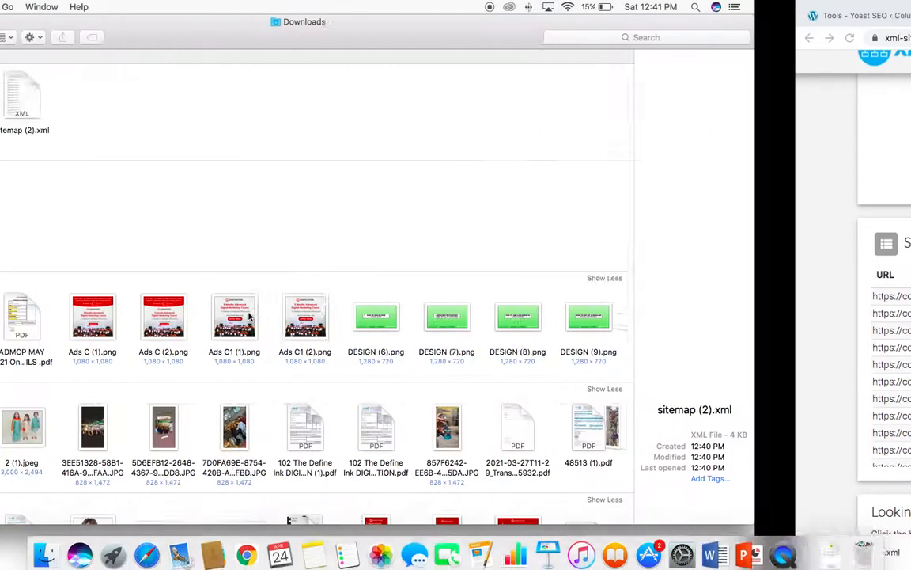
key(space)
scroll(378, 305, down, 10)
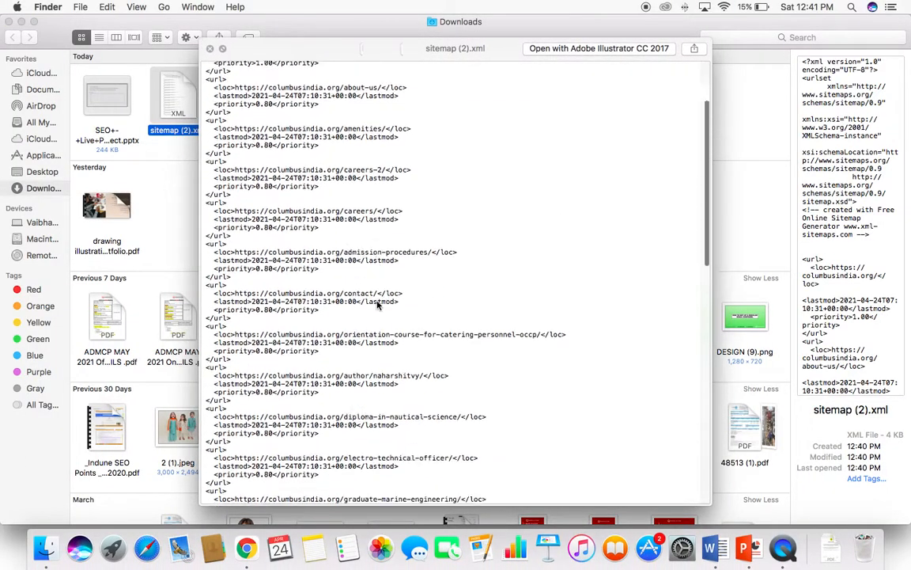
scroll(378, 306, down, 10)
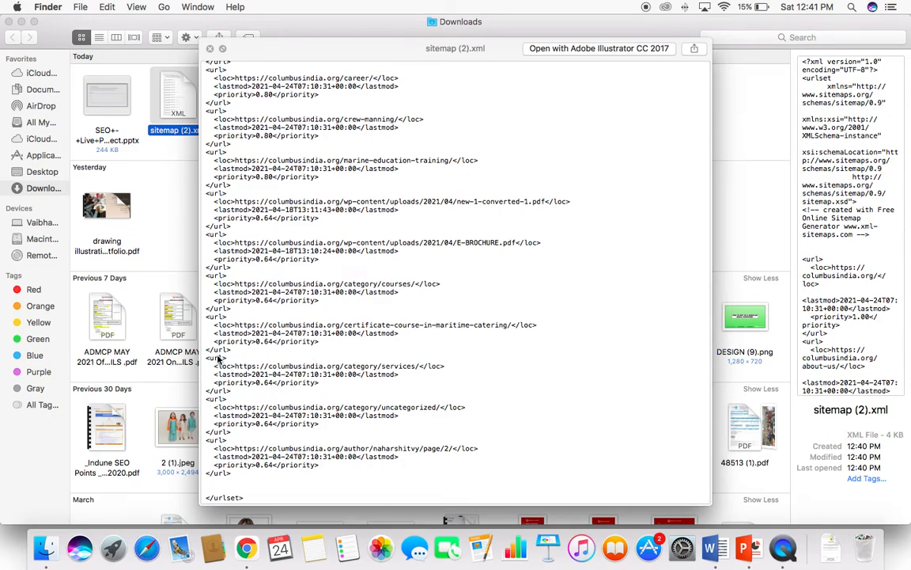
scroll(254, 391, up, 15)
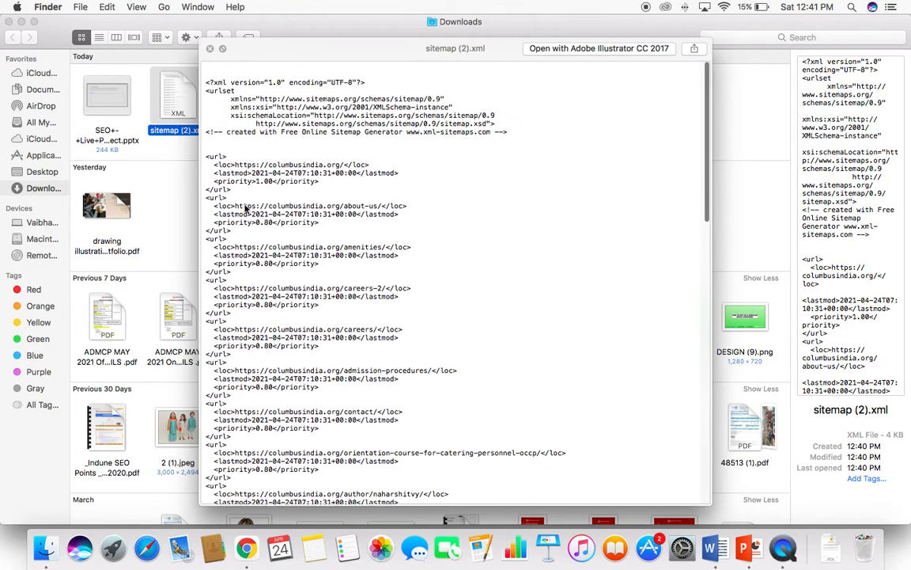
Step: Switch back to Chrome and open the Yoast SEO general feature settings in the columbusindia.org WordPress admin
key(ctrl+Right)
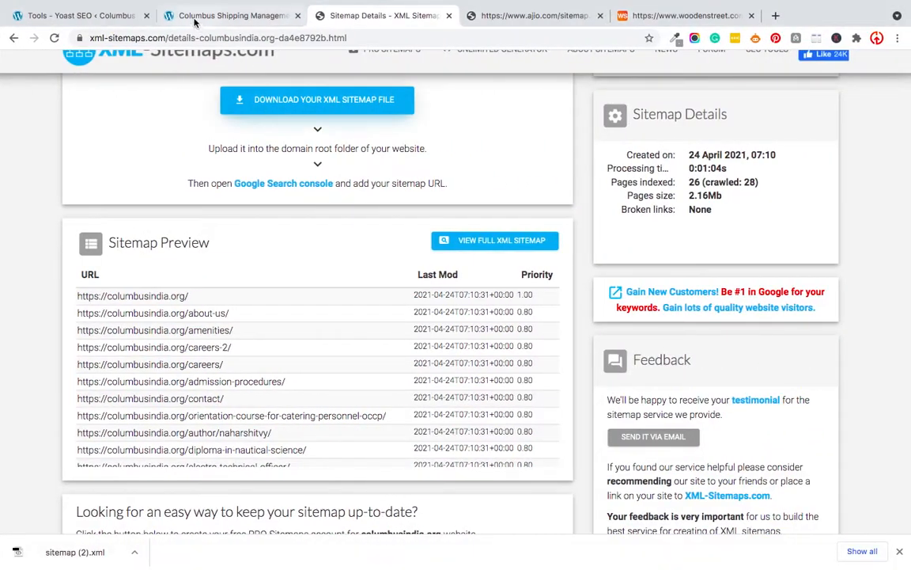
click(89, 16)
scroll(16, 418, down, 2)
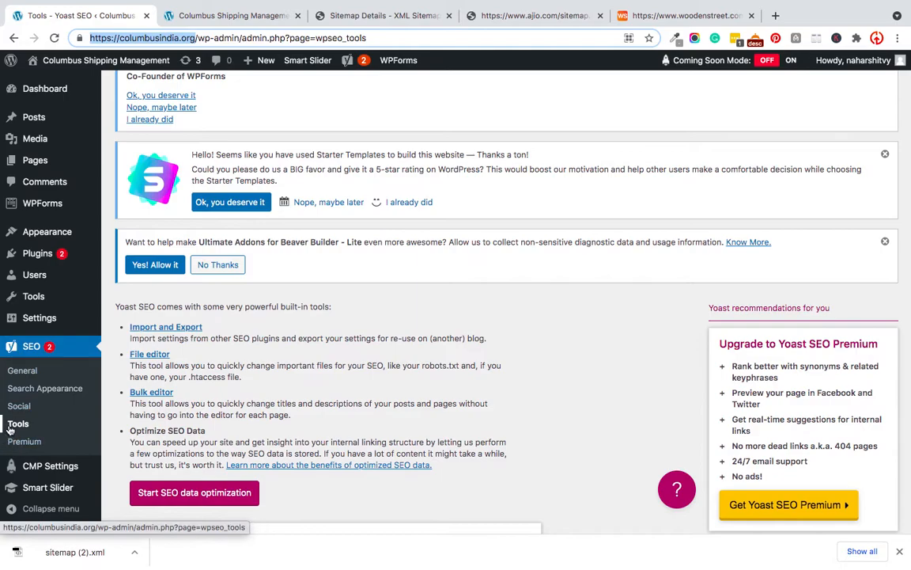
click(16, 370)
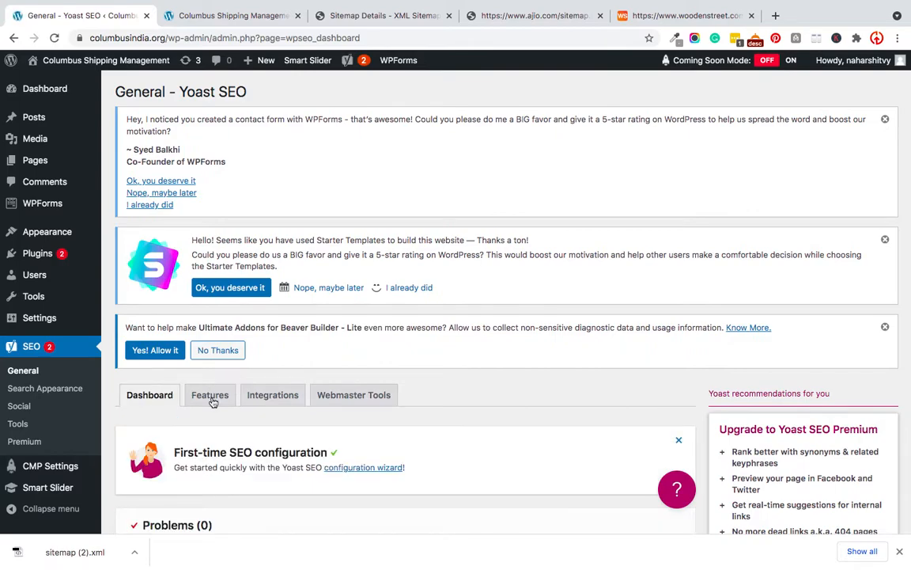
click(210, 395)
scroll(214, 400, down, 5)
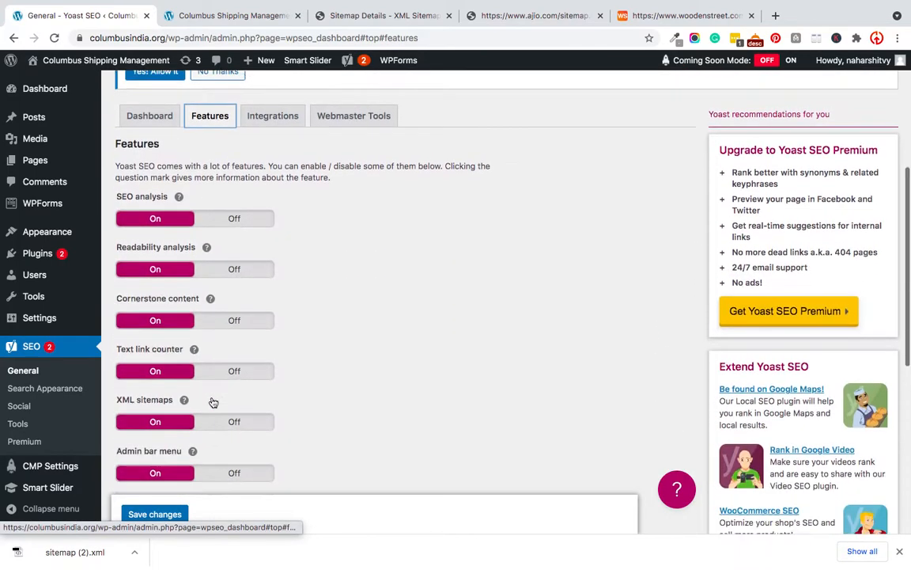
Step: Show the help for the XML sitemaps feature and open the sitemap index that Yoast SEO generates
click(184, 308)
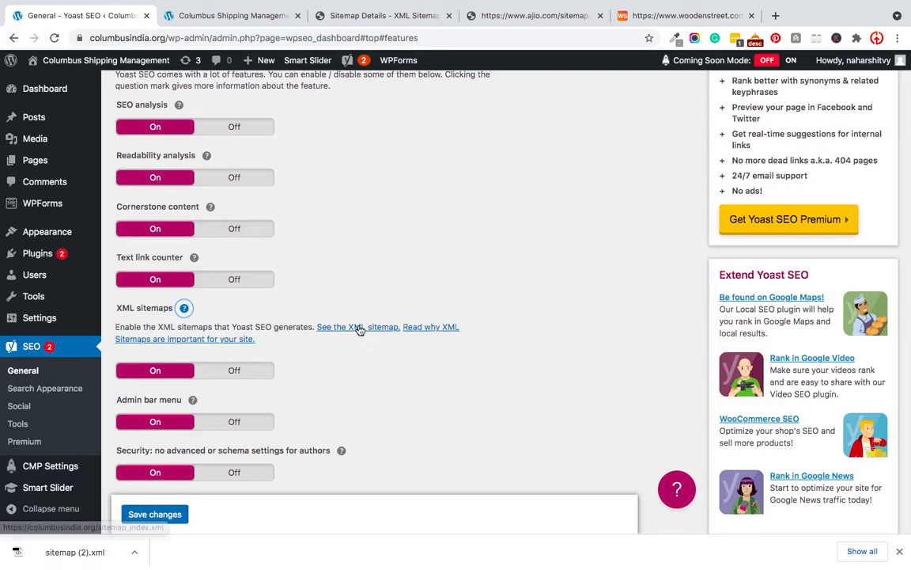
click(360, 327)
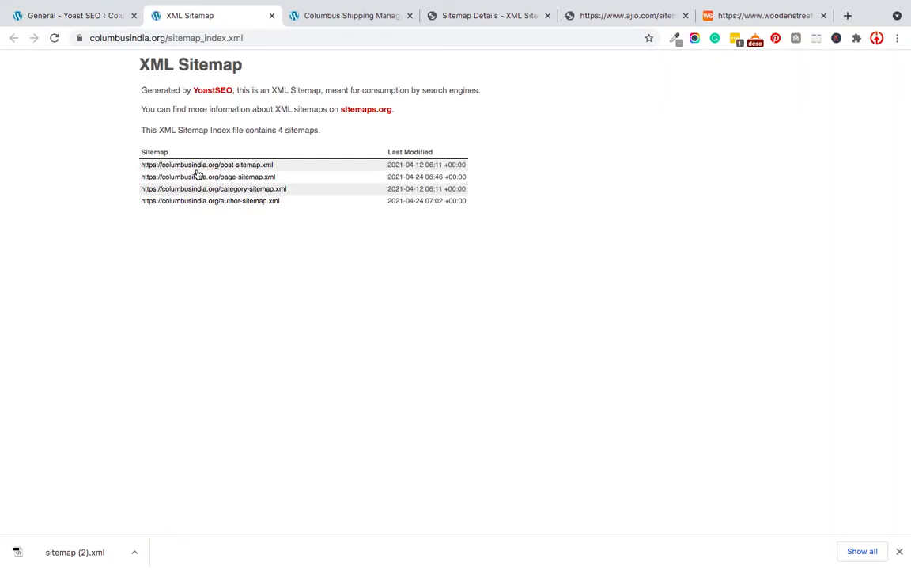
scroll(200, 168, up, 5)
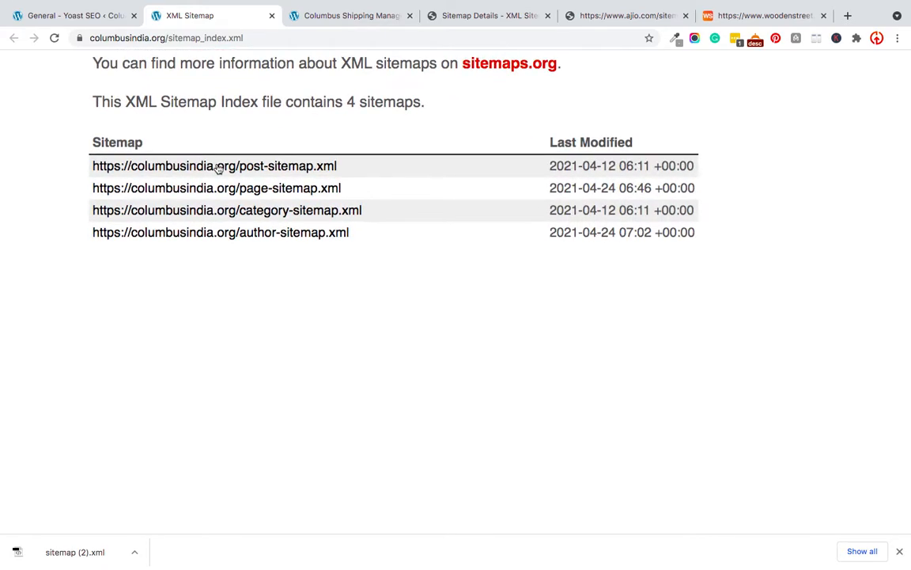
Step: Open post-sitemap.xml from the sitemap index and examine its URLs, image counts and last modification dates
click(217, 168)
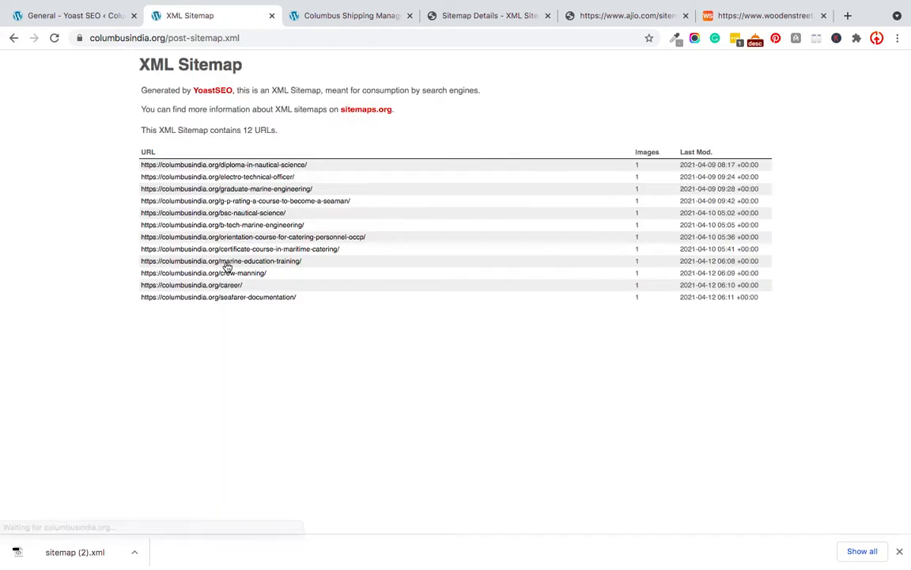
scroll(199, 197, up, 5)
scroll(199, 198, right, 15)
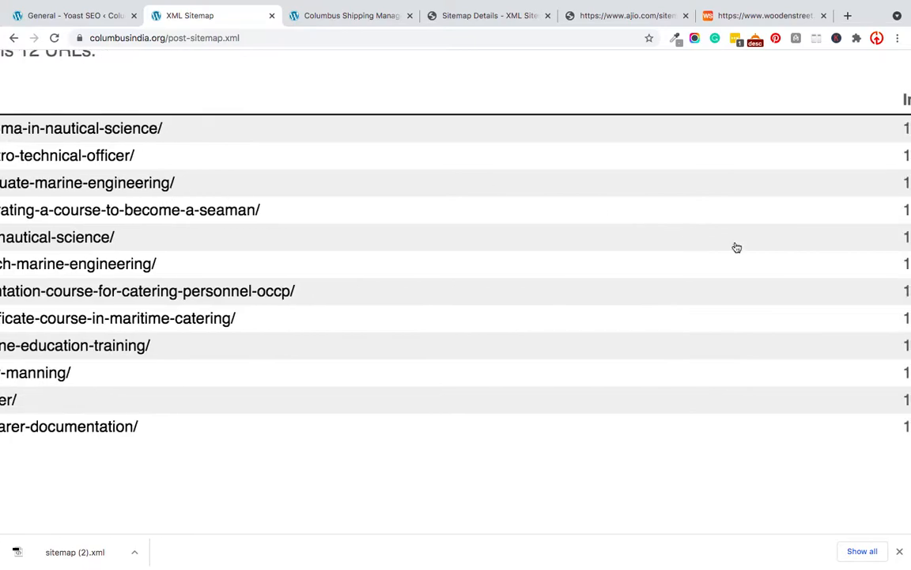
scroll(661, 148, left, 5)
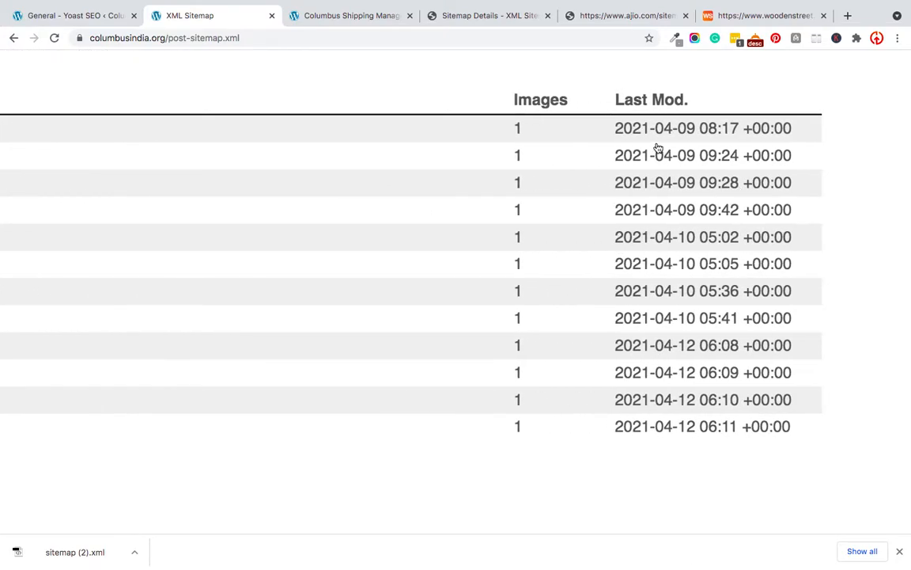
scroll(698, 263, down, 5)
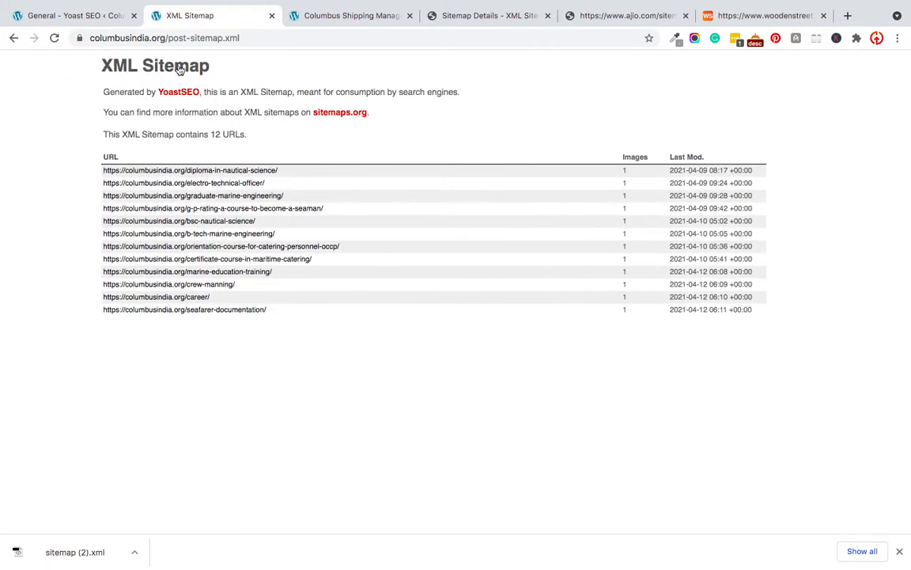
scroll(236, 247, down, 1)
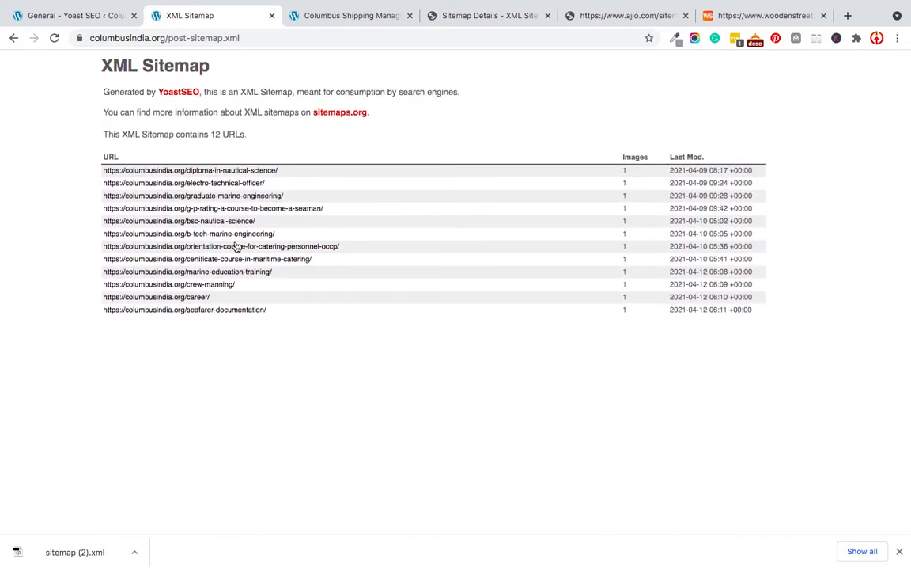